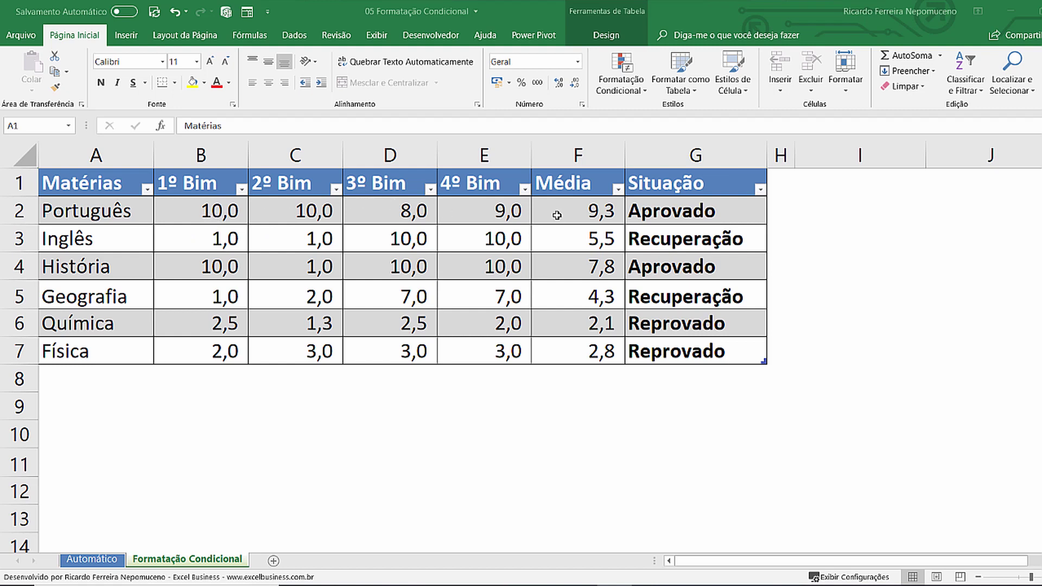
Inspect the formulas behind the first Média and Situação cells, F2 and G2
left_click(562, 207)
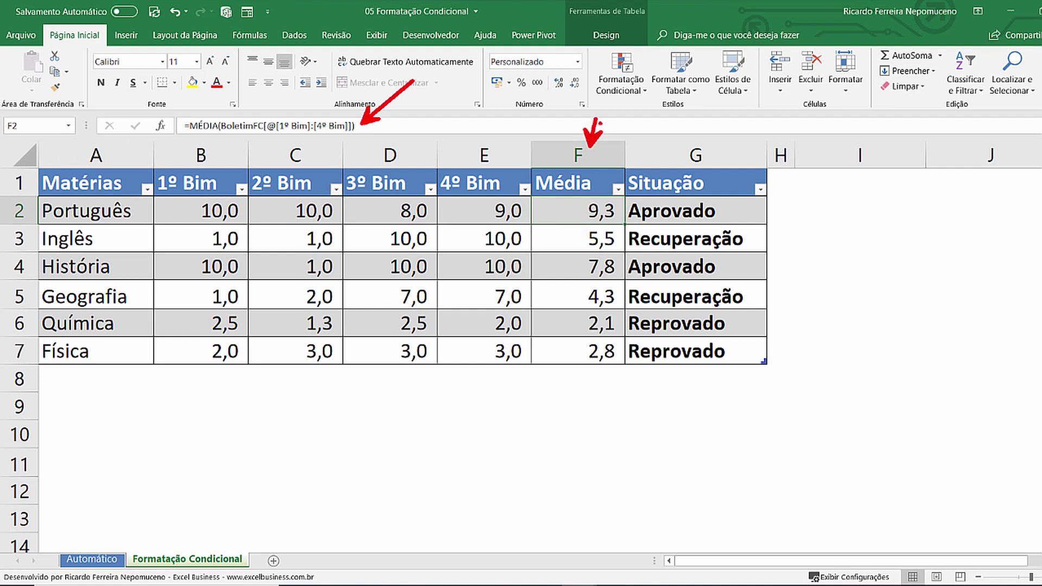
left_click(670, 213)
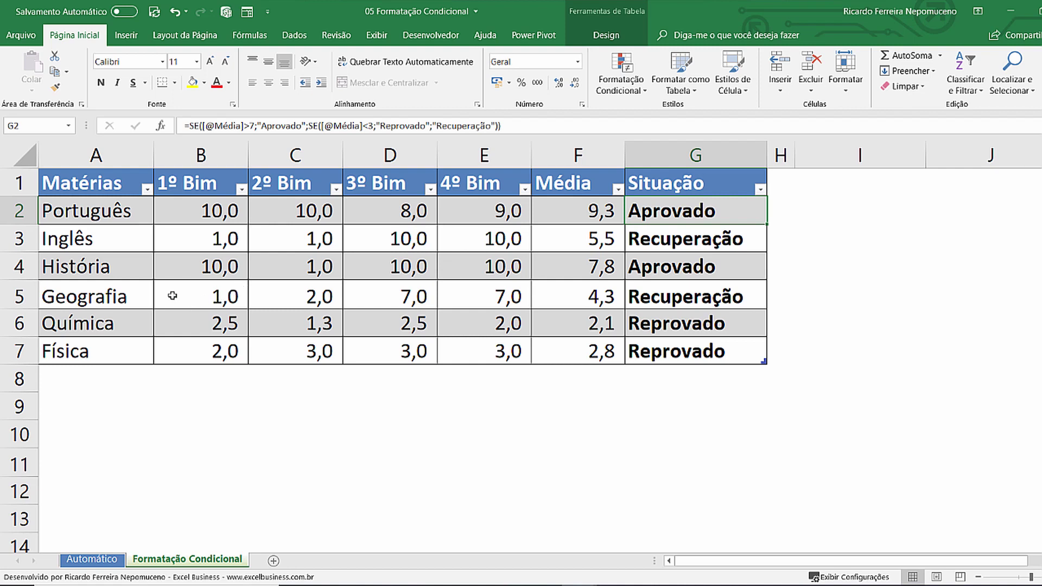
Select the grade data in A2:G7 and open the conditional formatting rules manager for it
left_click(83, 217)
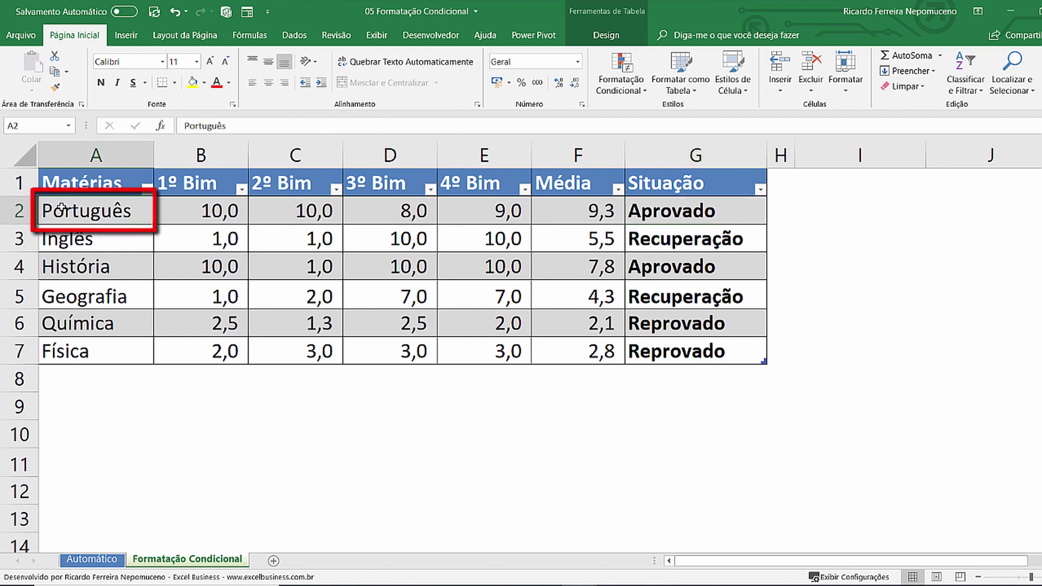
left_click_drag(68, 208, 722, 353)
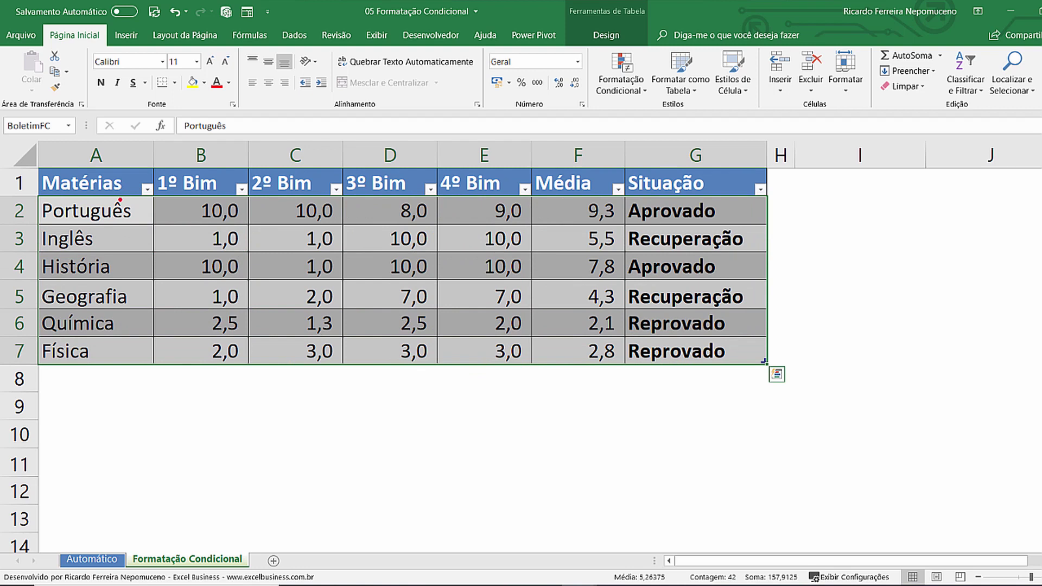
left_click_drag(119, 200, 148, 139)
left_click(621, 82)
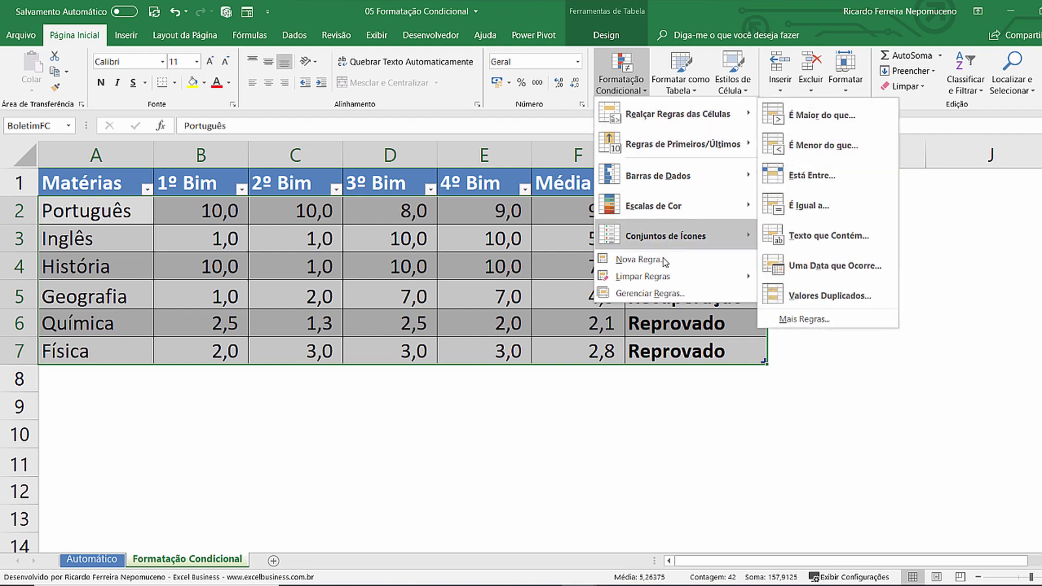
left_click(652, 294)
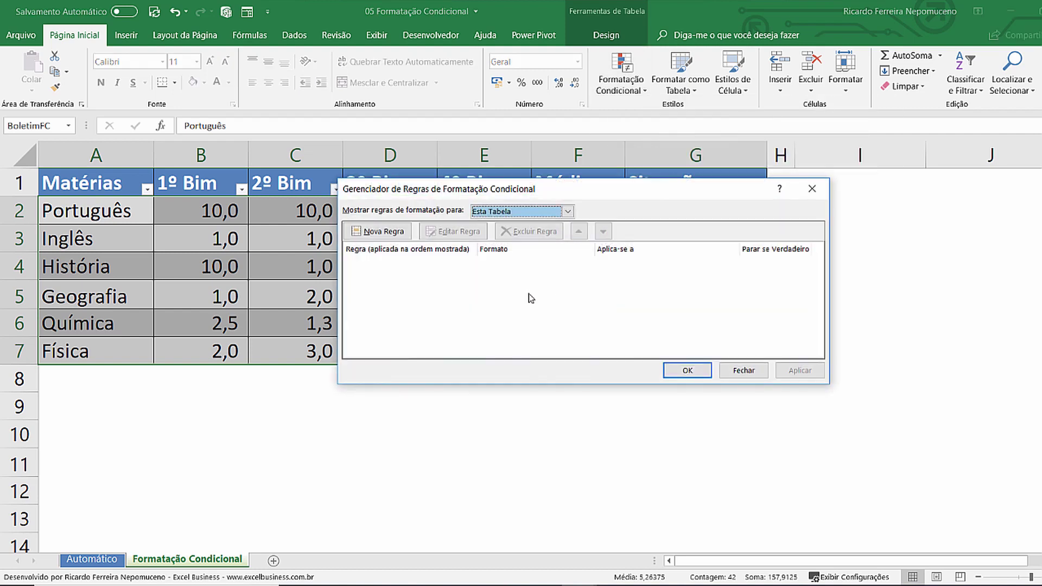
left_click_drag(543, 190, 499, 250)
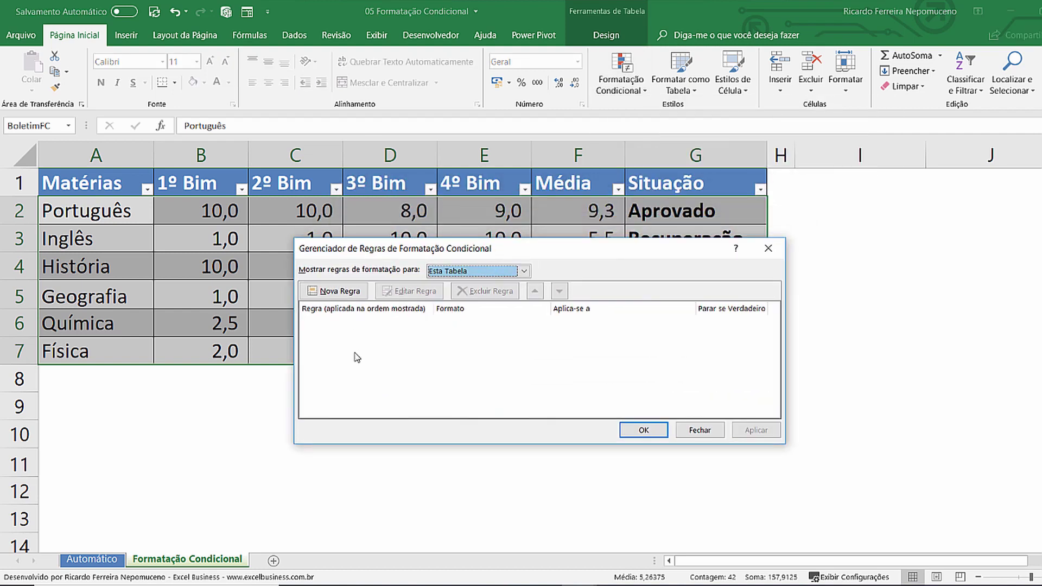
Start a new formula-based formatting rule with the condition =F2>7
left_click(340, 293)
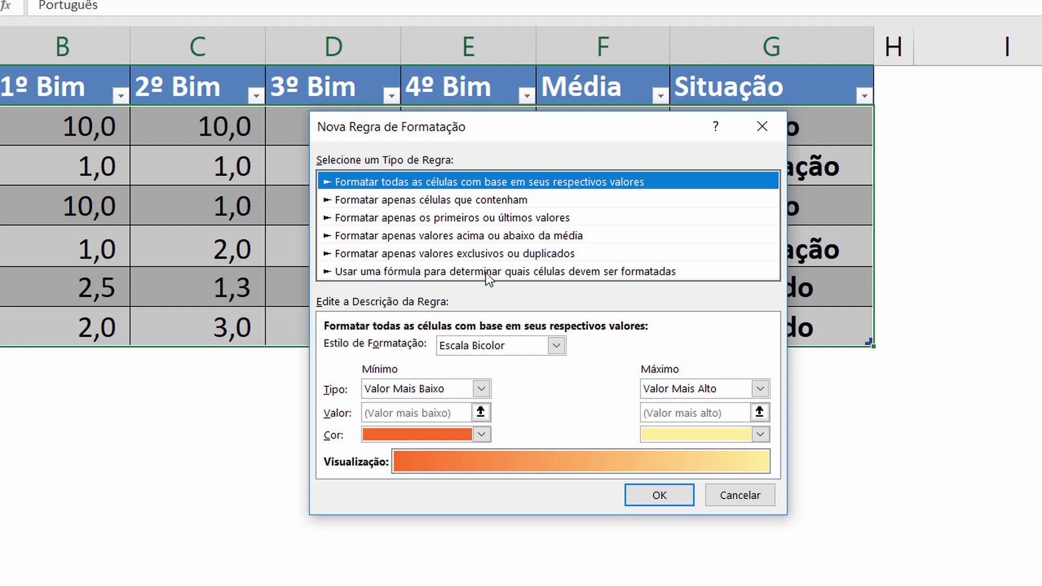
left_click(517, 273)
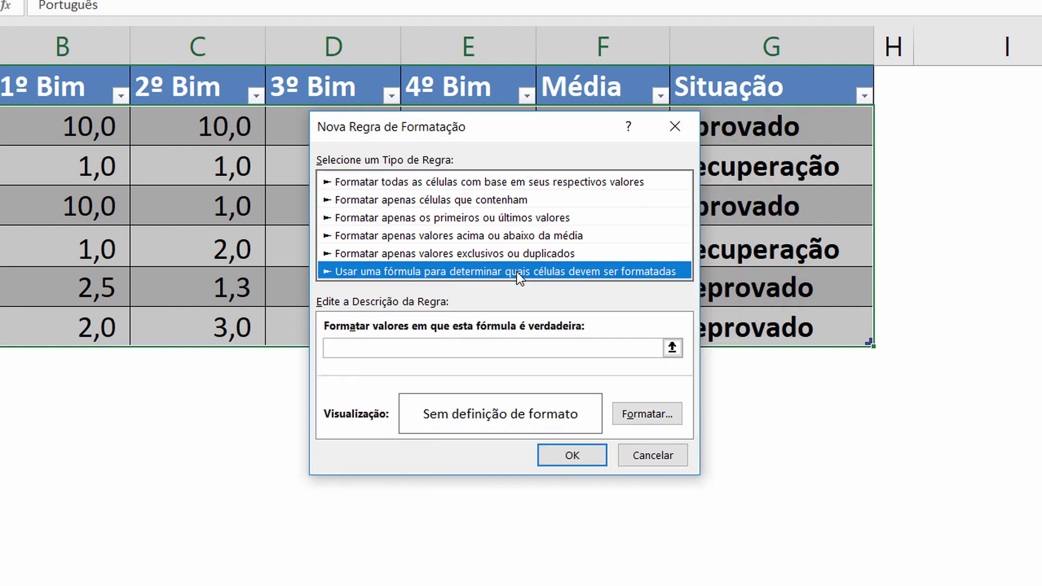
left_click(367, 347)
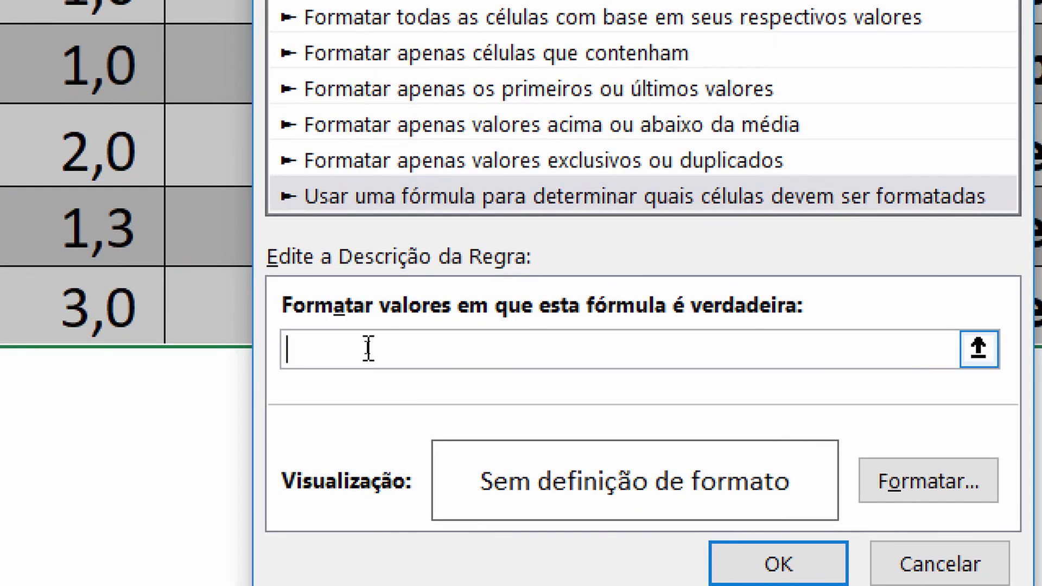
type("=F2")
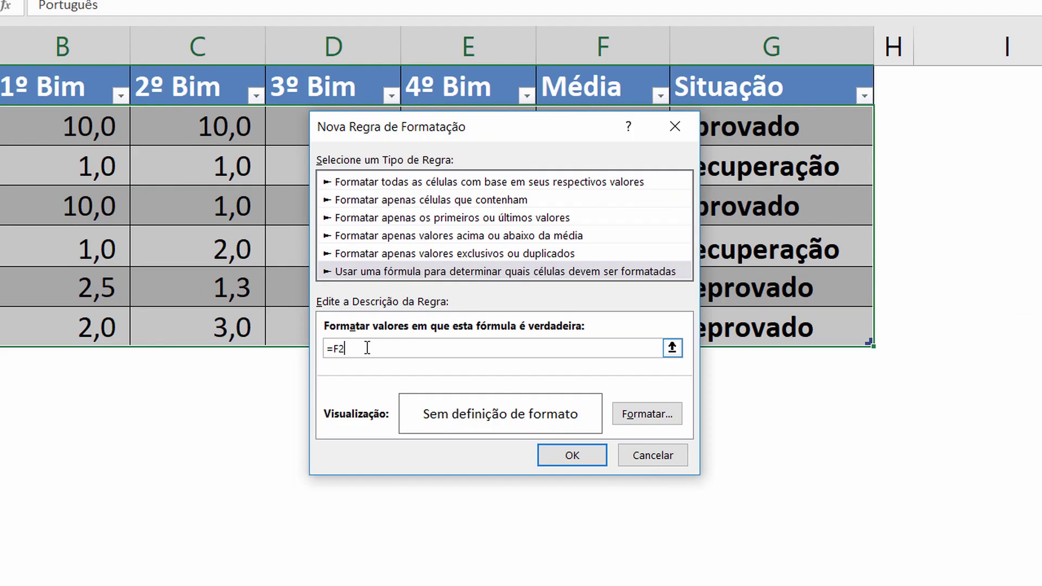
left_click_drag(315, 138, 310, 138)
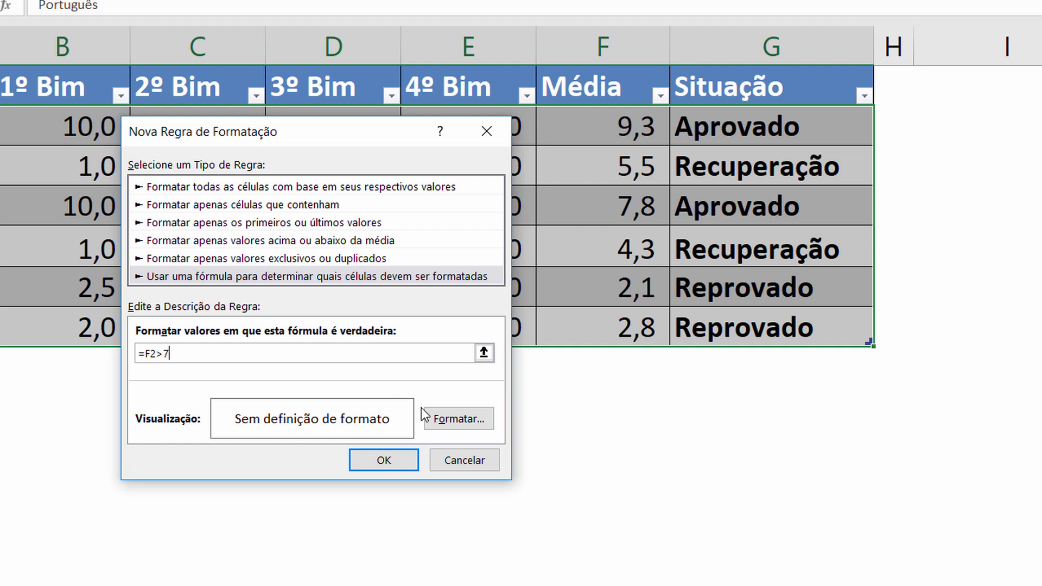
Give the =F2>7 rule a light green background fill and apply it to the selected data
left_click(441, 428)
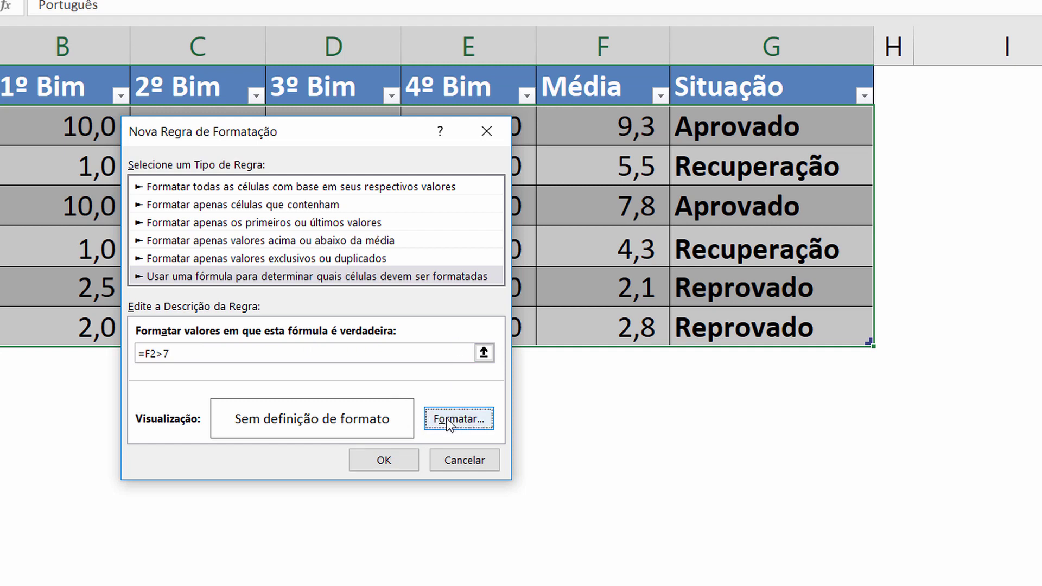
left_click(448, 425)
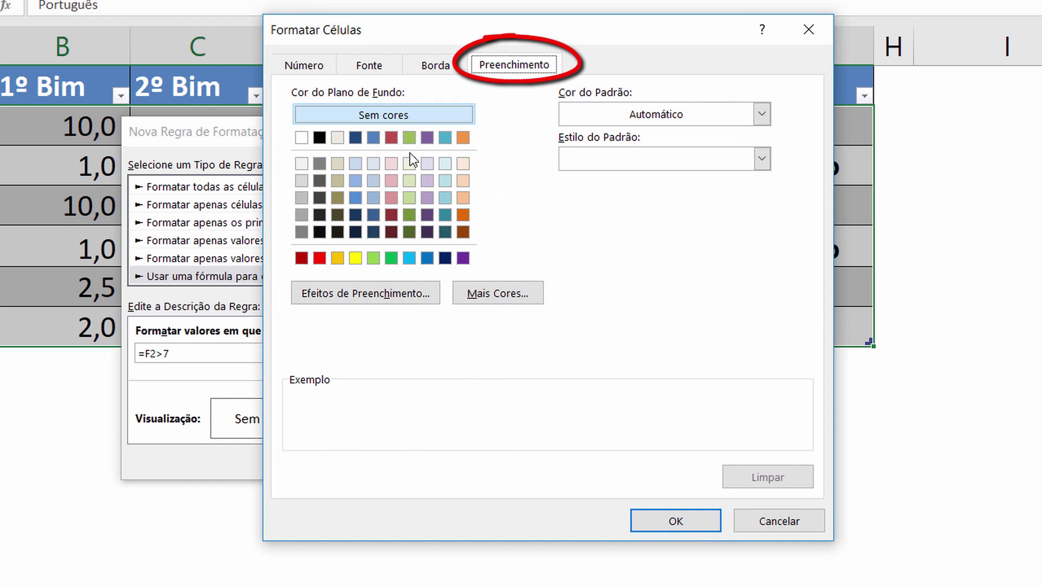
left_click(408, 181)
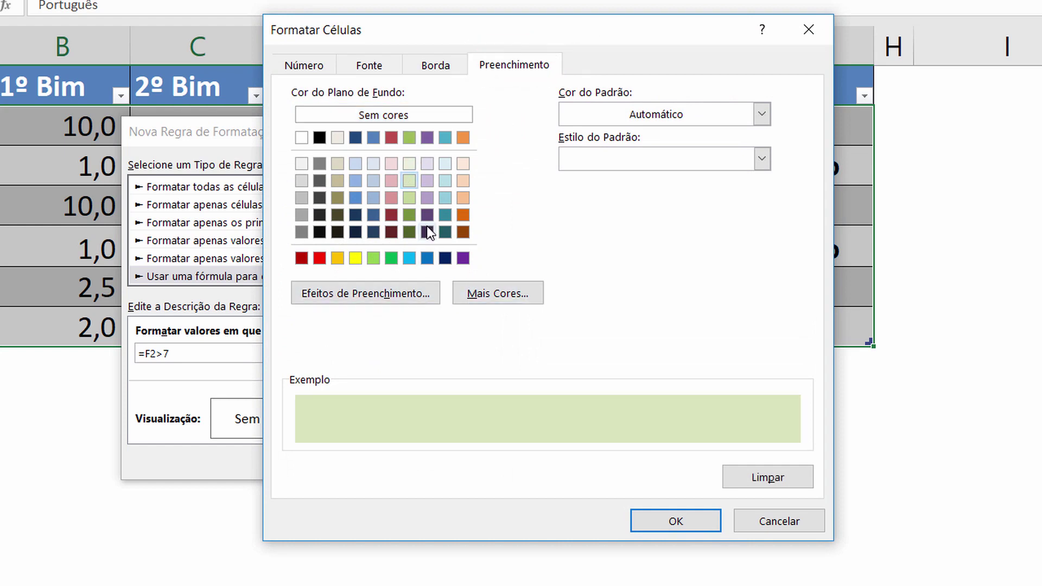
left_click(412, 196)
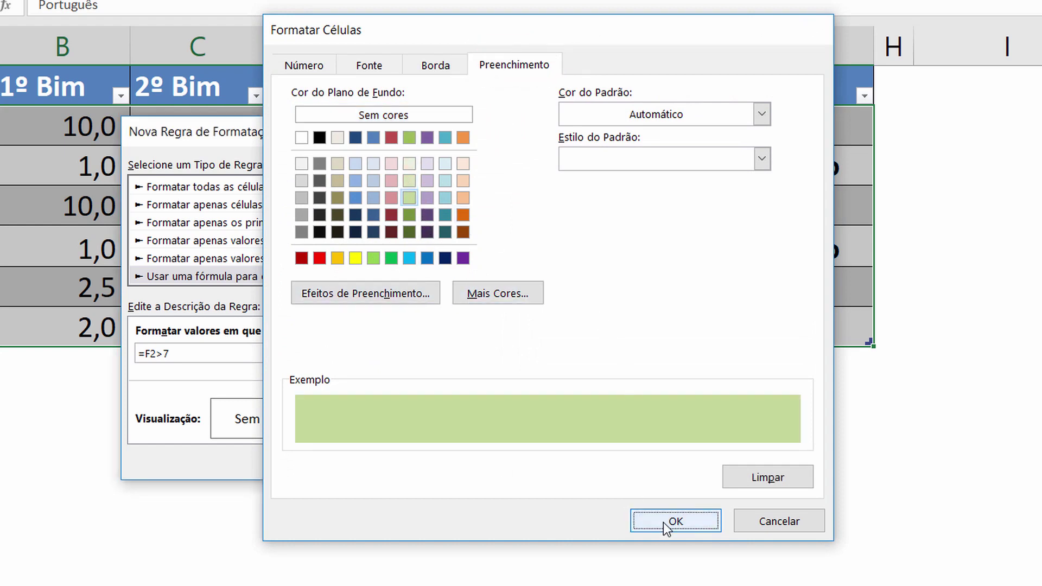
left_click(663, 522)
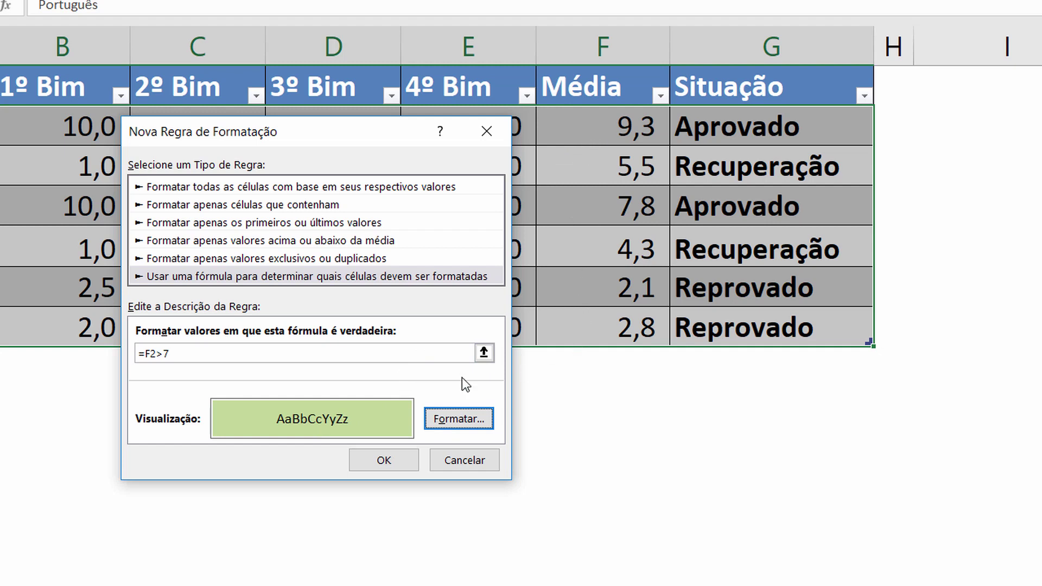
left_click(369, 460)
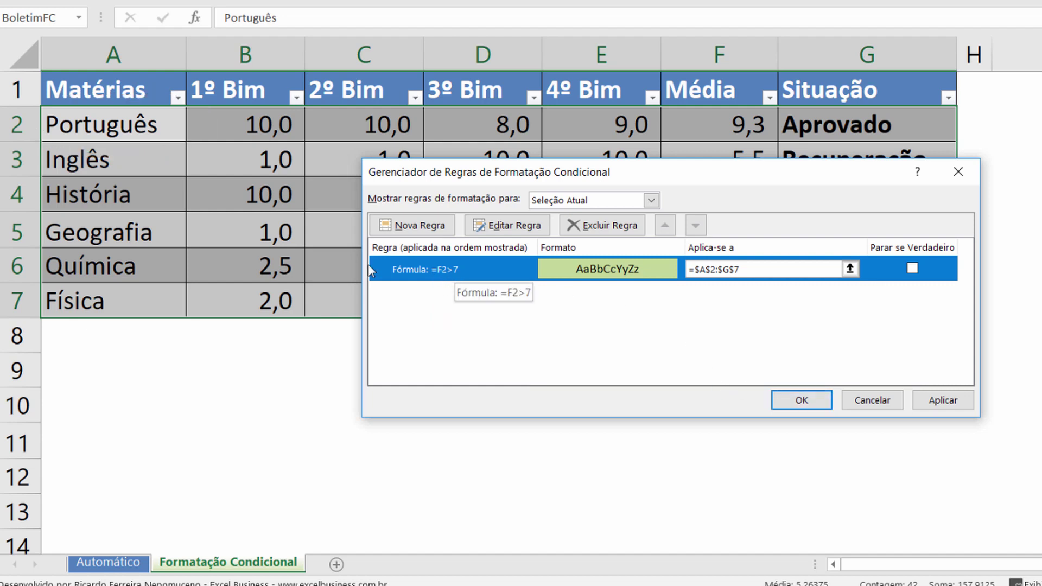
left_click(943, 400)
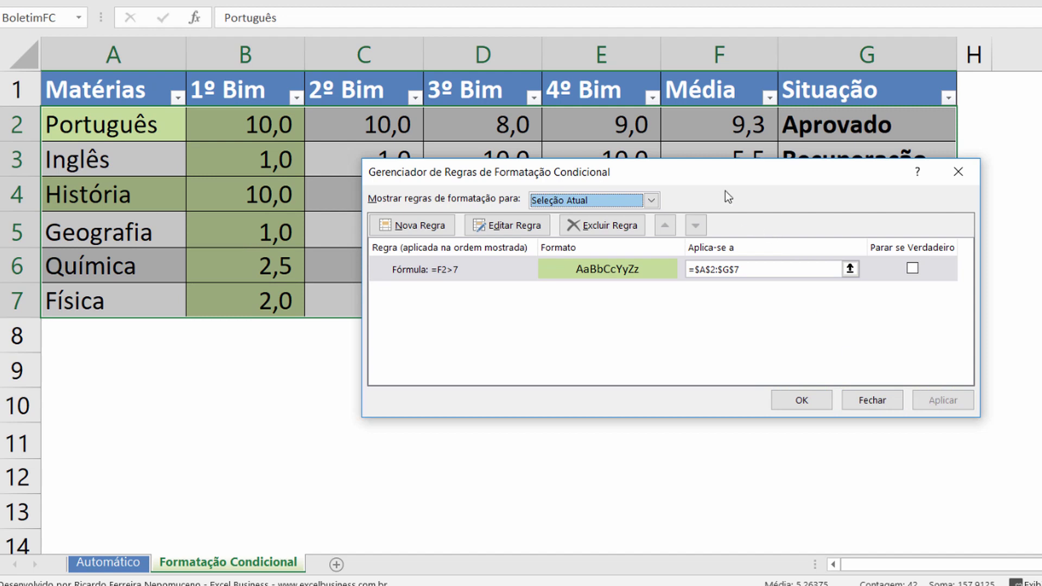
left_click_drag(719, 173, 614, 347)
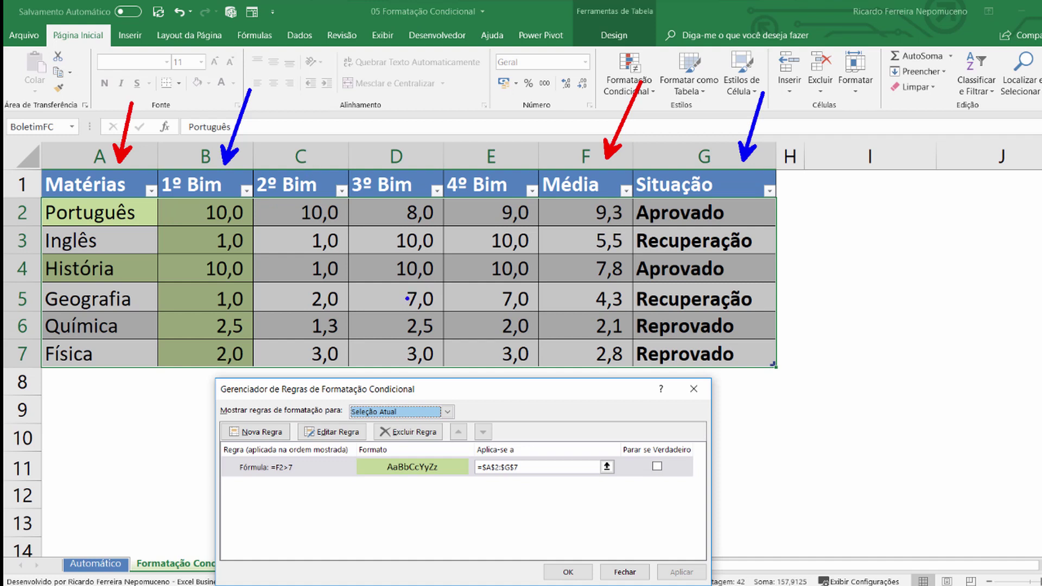
Edit the green rule to lock its column reference, making the condition =$F2>7, and apply the change
left_click_drag(381, 391, 421, 220)
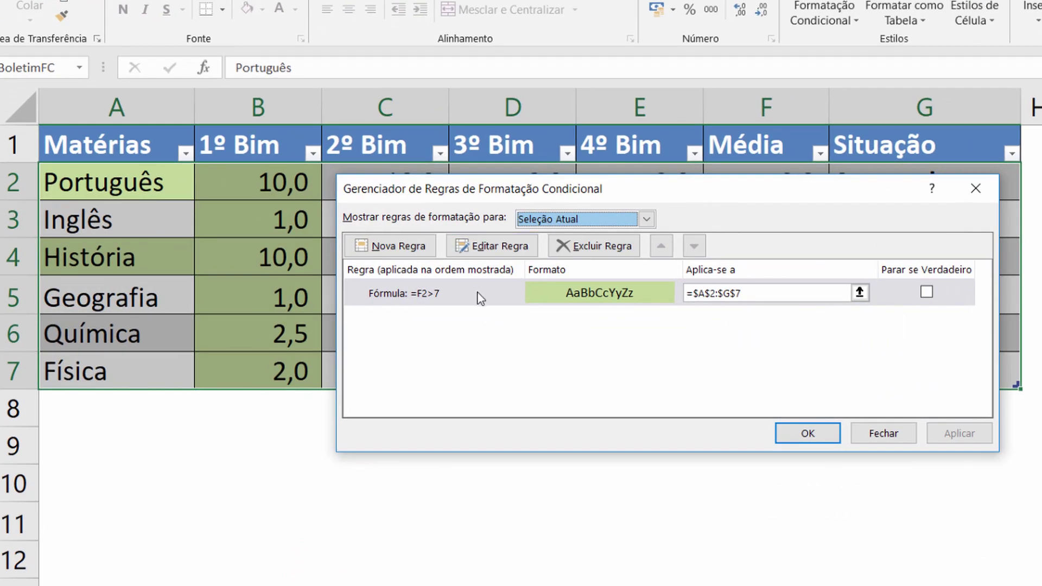
left_click(365, 292)
left_click(489, 246)
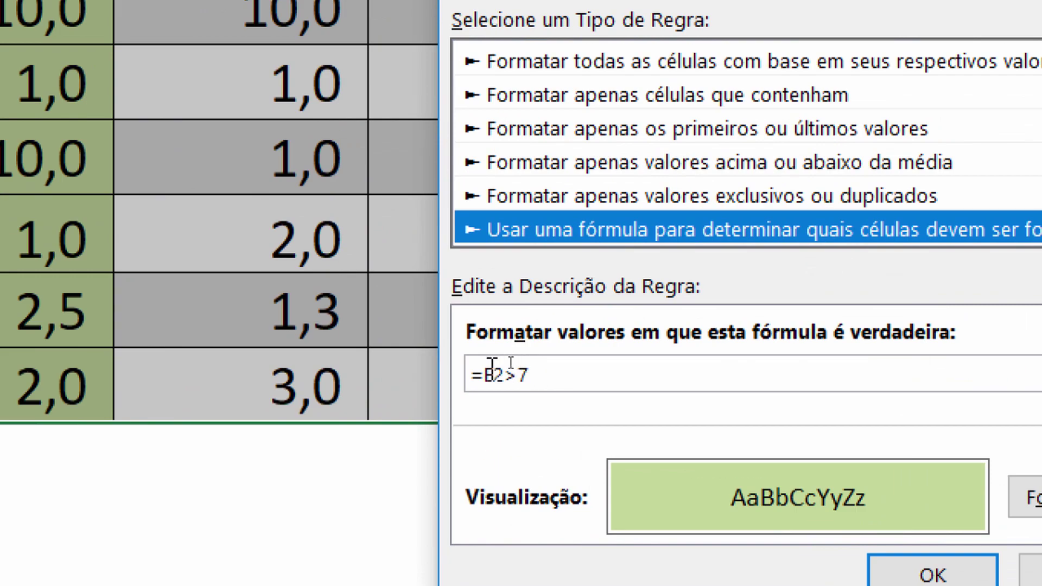
left_click(488, 375)
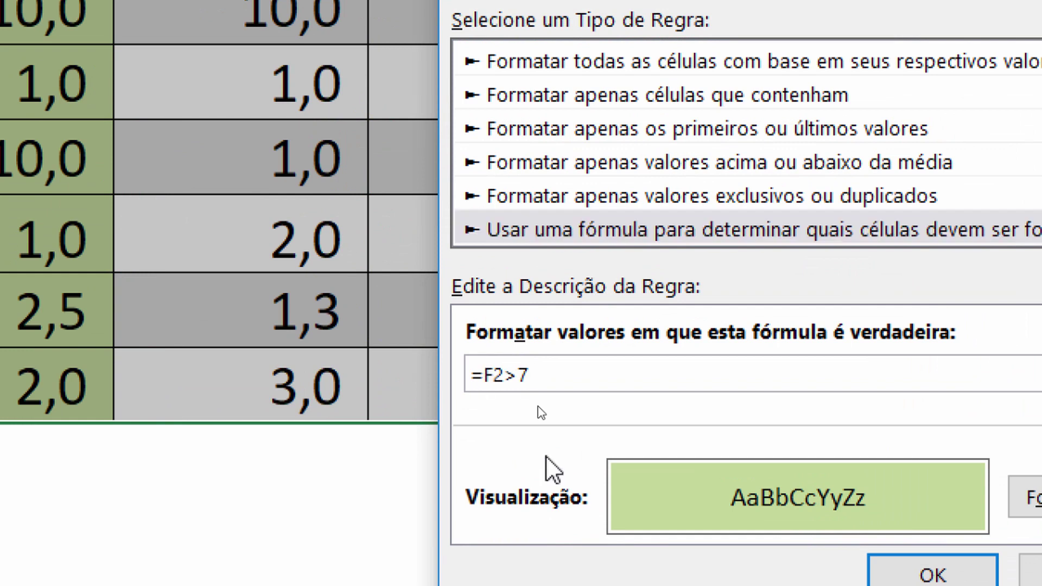
type("$")
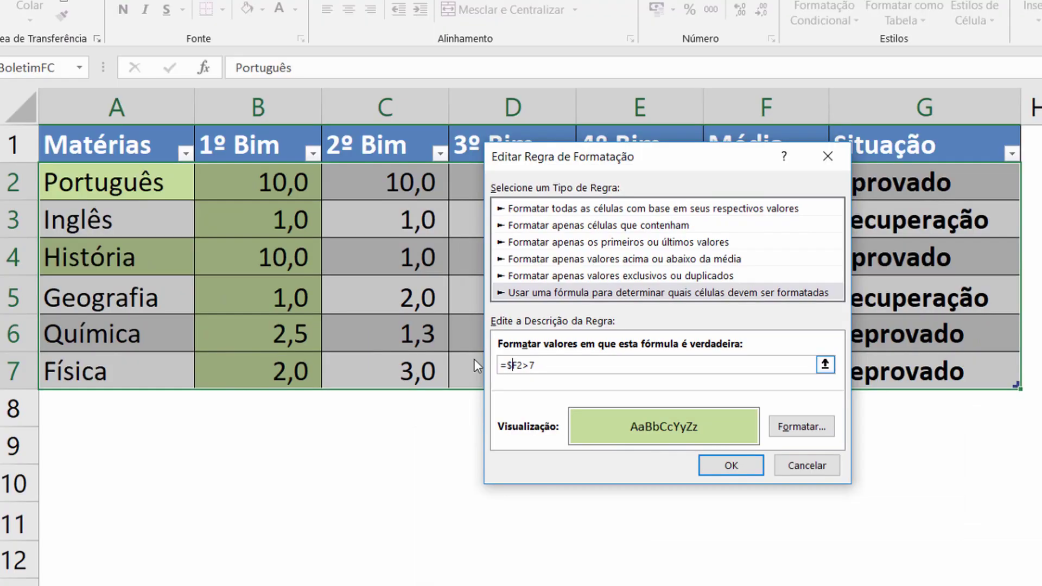
left_click_drag(691, 170, 504, 230)
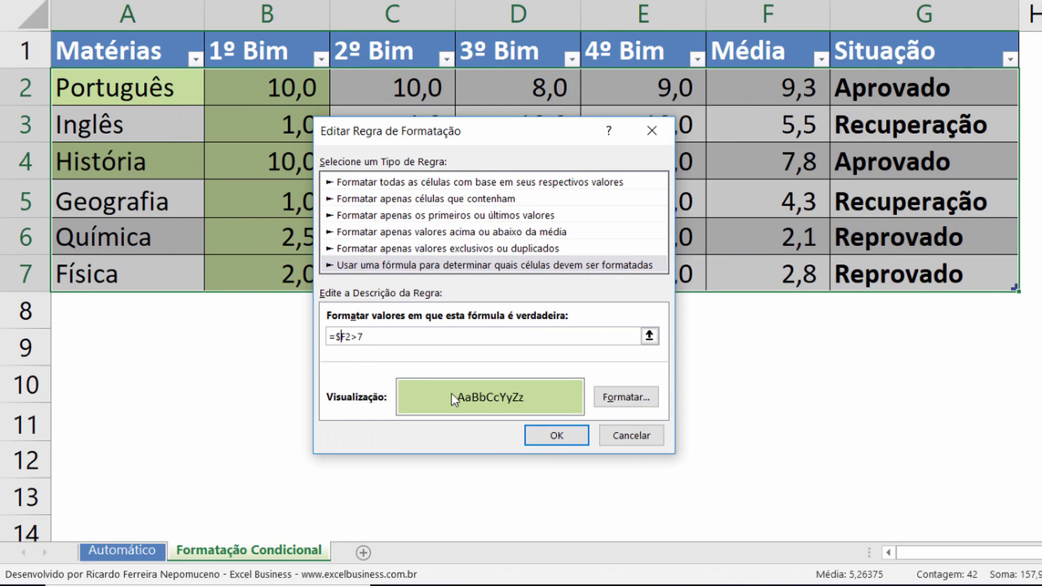
left_click(542, 434)
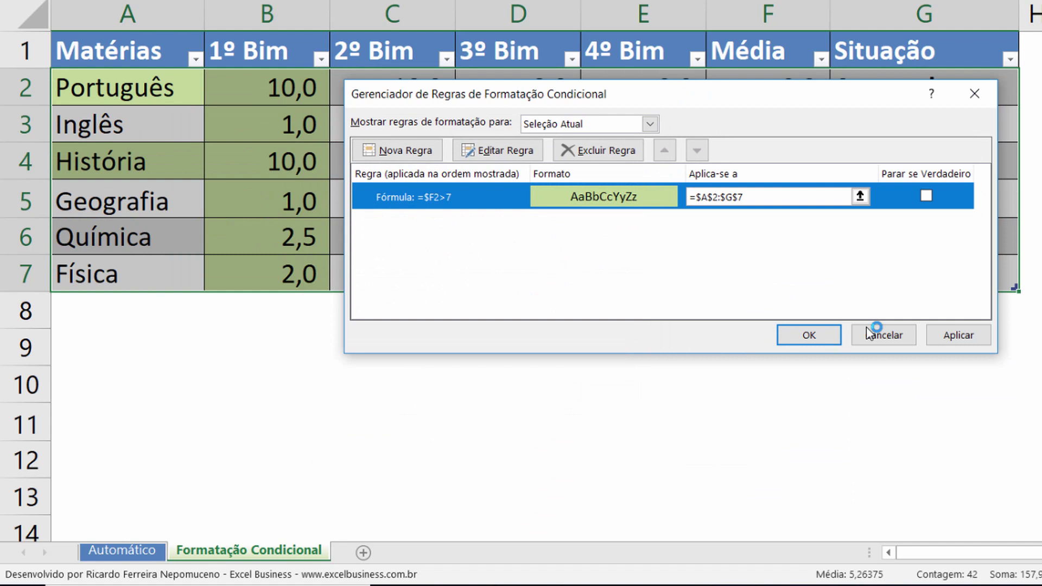
left_click(959, 335)
left_click_drag(768, 94, 719, 39)
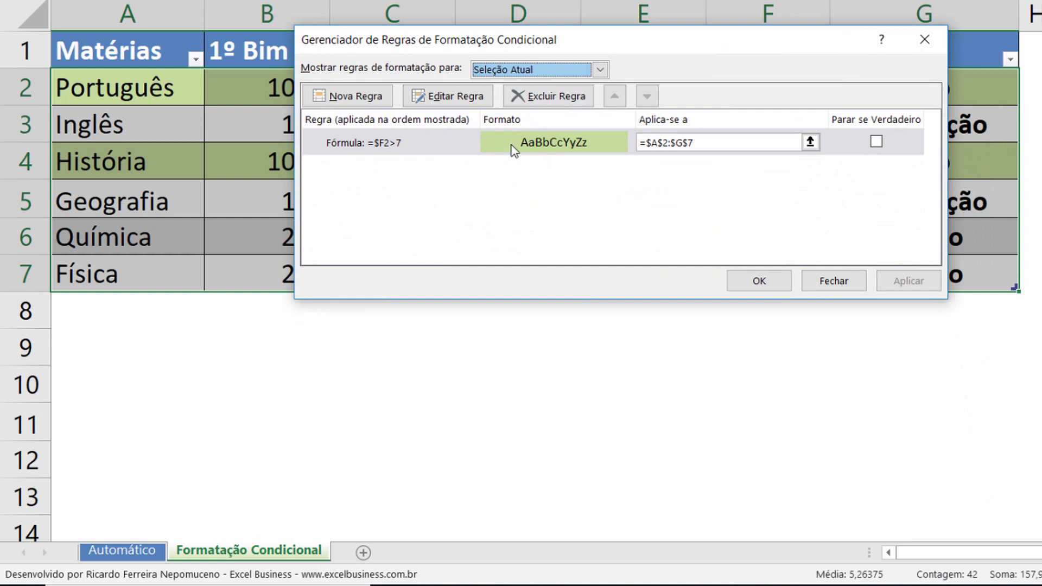
Start a second formula-based formatting rule with the condition =$F2<3
left_click(369, 98)
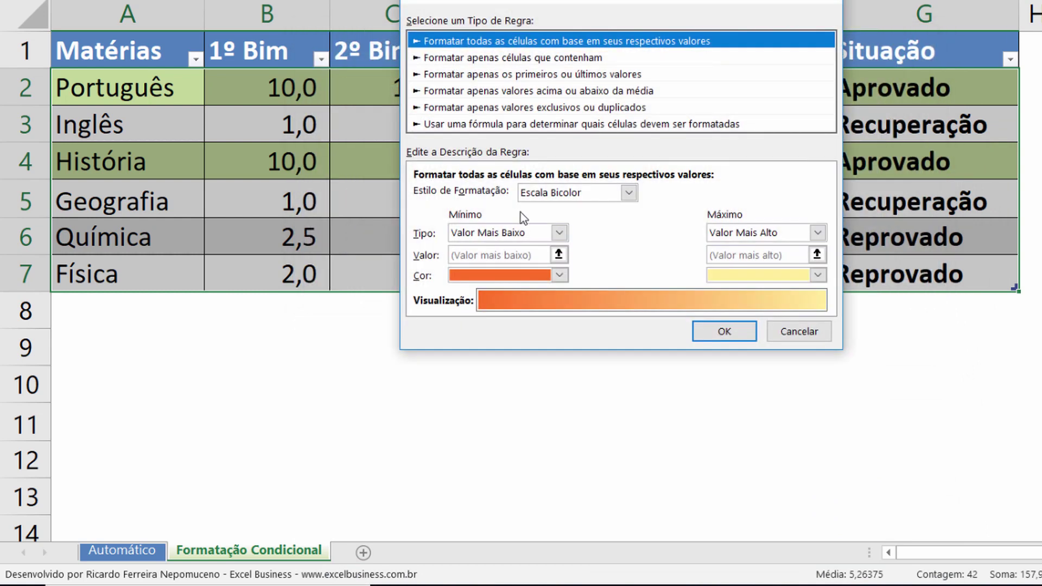
left_click(545, 125)
left_click(487, 194)
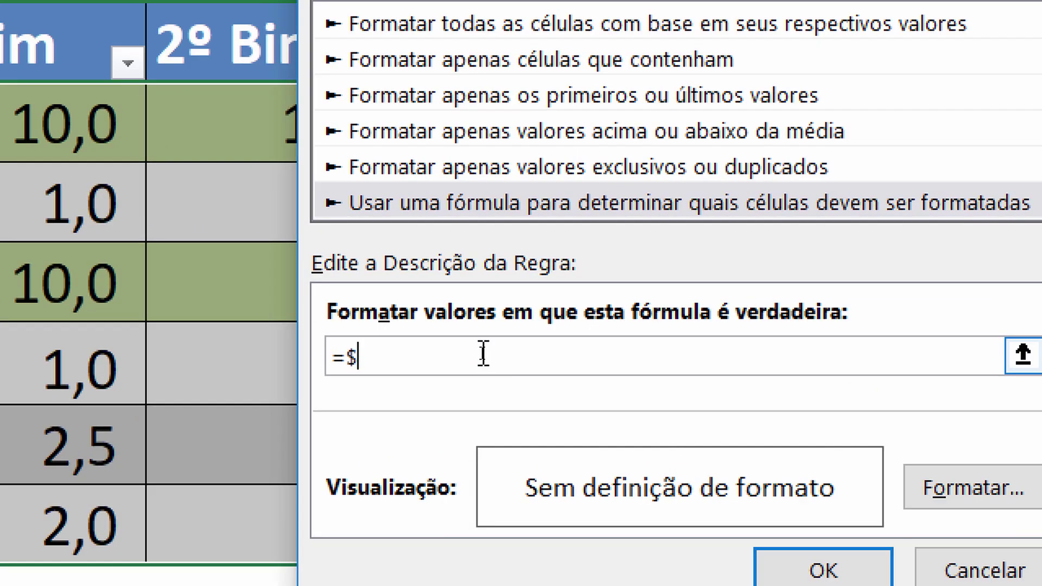
type("=$F2<3")
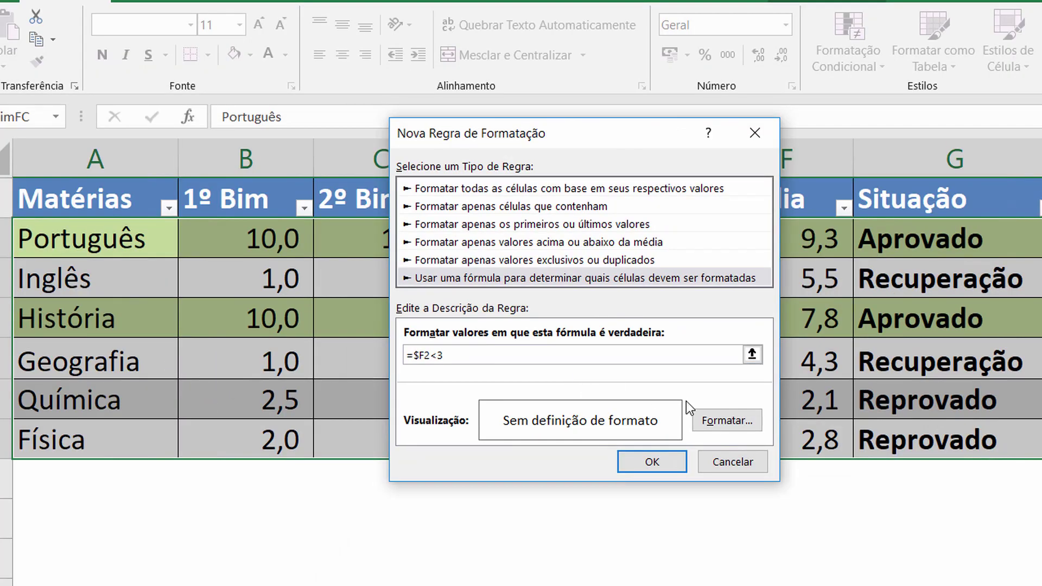
Format the =$F2<3 rule with a bold (Negrito) red font and save it to the rule list
left_click(698, 420)
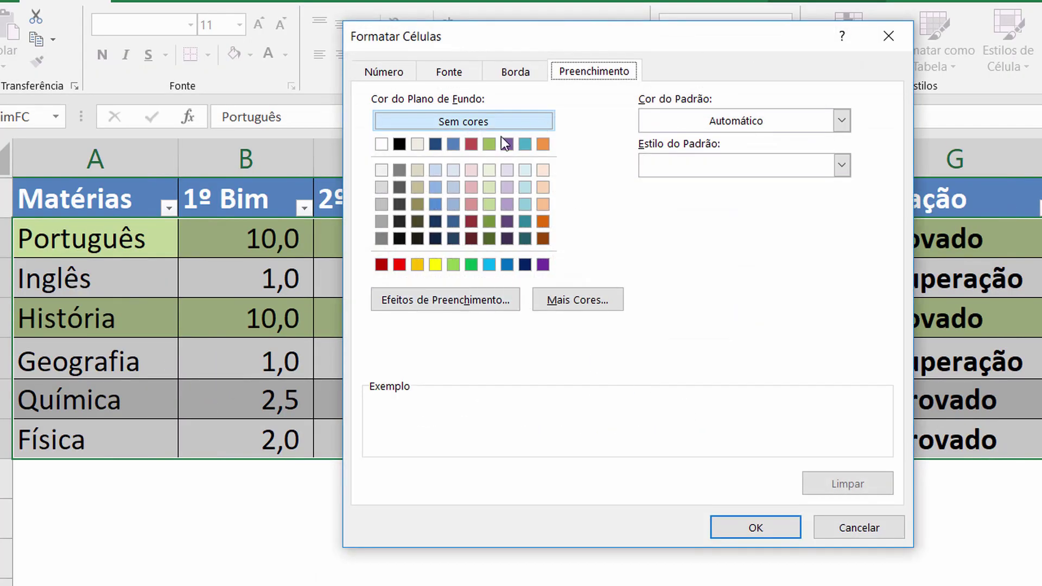
left_click(464, 81)
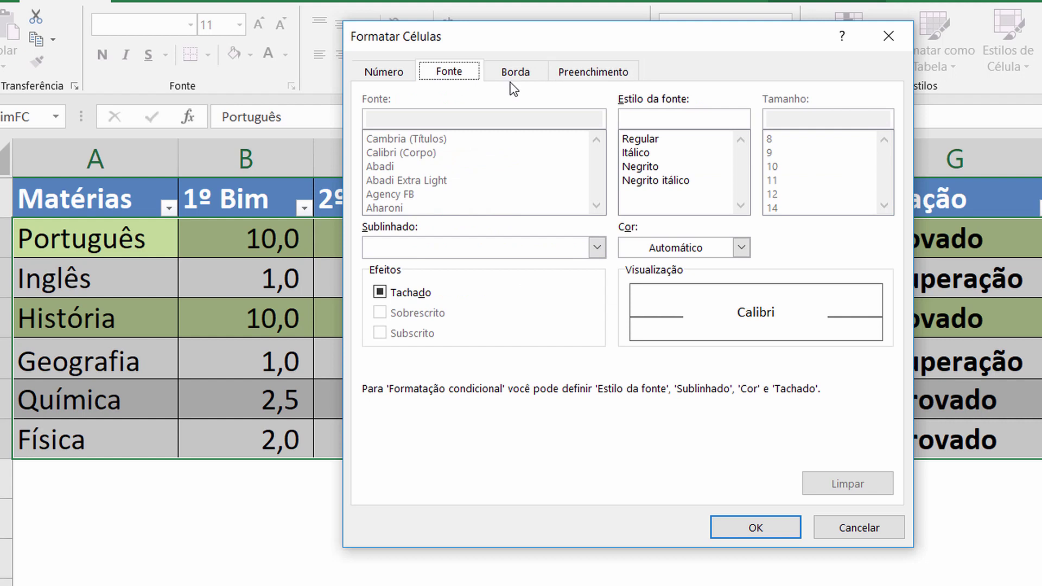
left_click(650, 170)
left_click(739, 247)
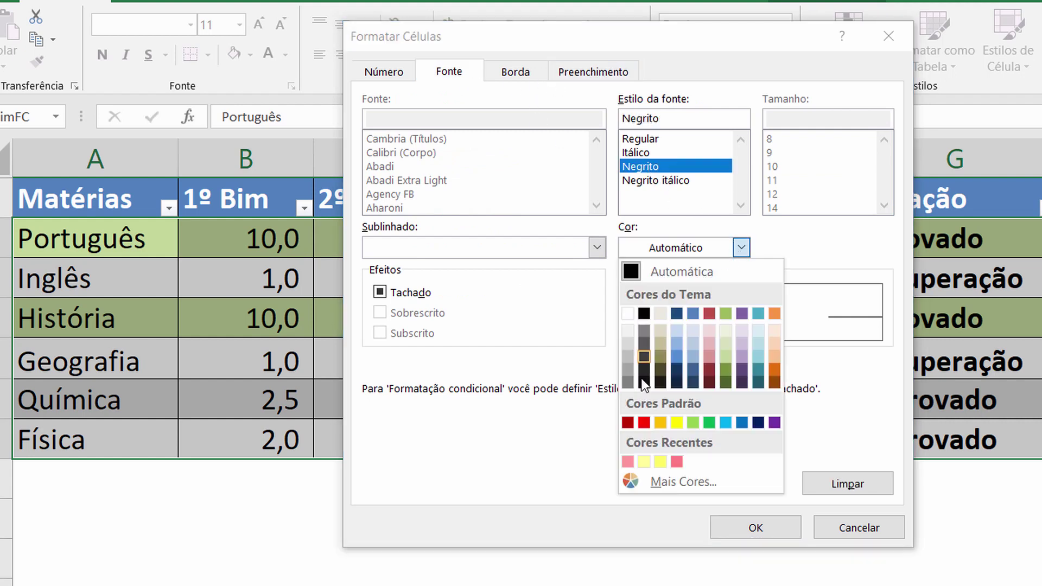
left_click(644, 422)
left_click(755, 526)
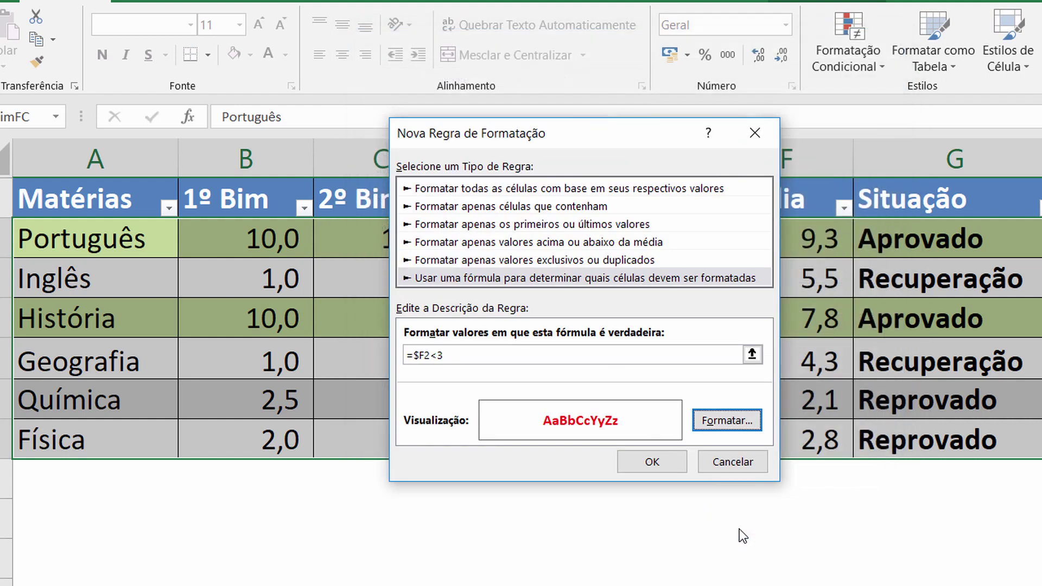
left_click(654, 462)
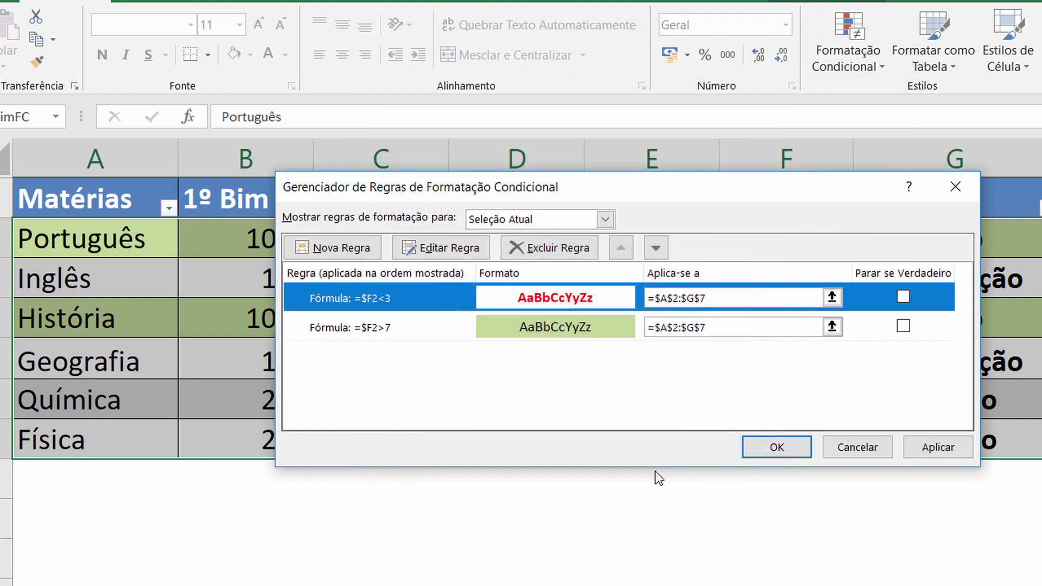
Apply both conditional formatting rules to the grade table and close the rule manager
left_click(926, 448)
left_click_drag(738, 207, 516, 217)
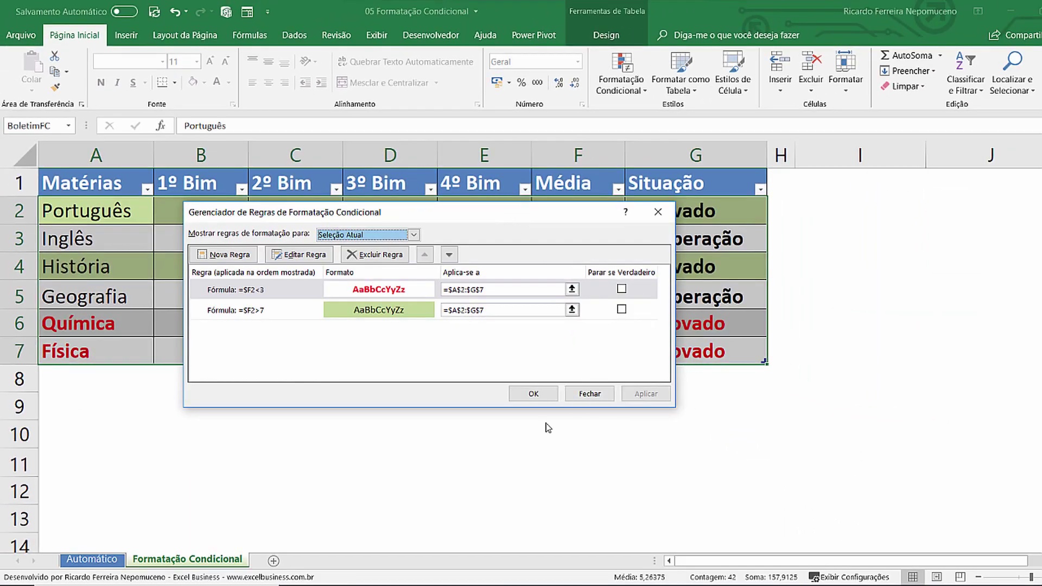
left_click(539, 398)
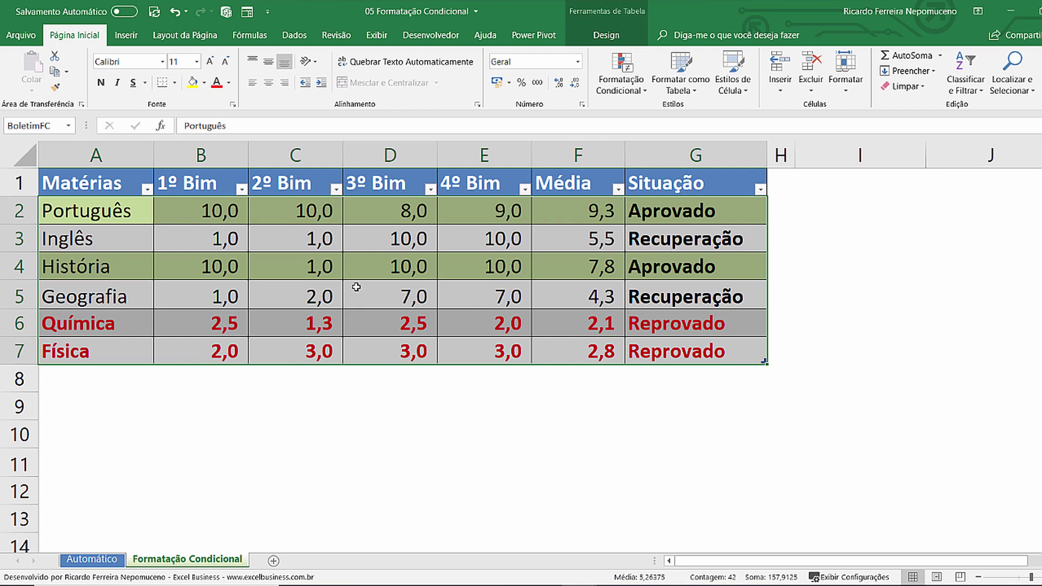
Switch to the ClickExcel website in Google Chrome and display the sign-in options (Entrar) on its home page
mouse_move(474, 585)
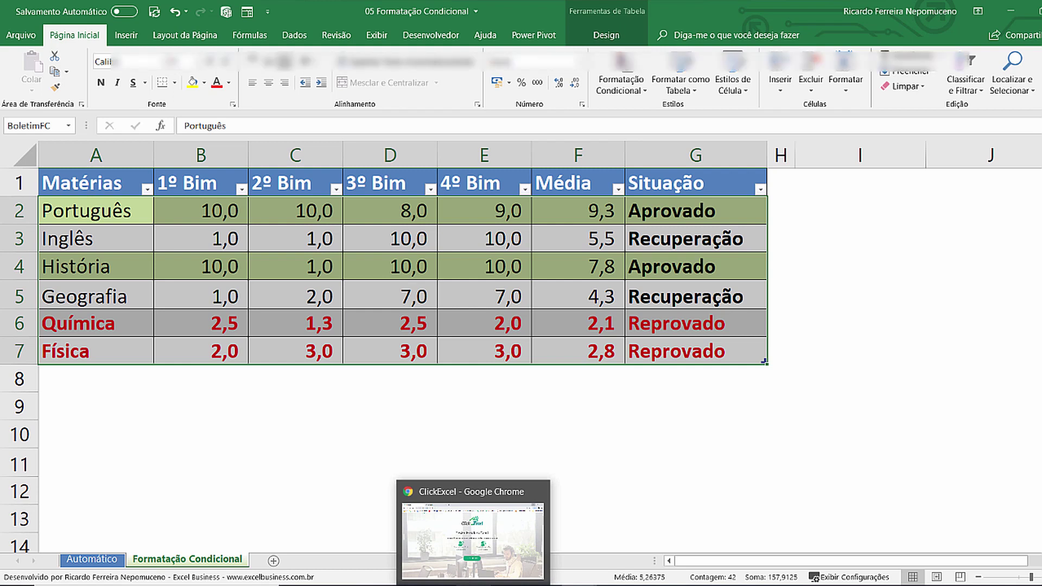
left_click(491, 484)
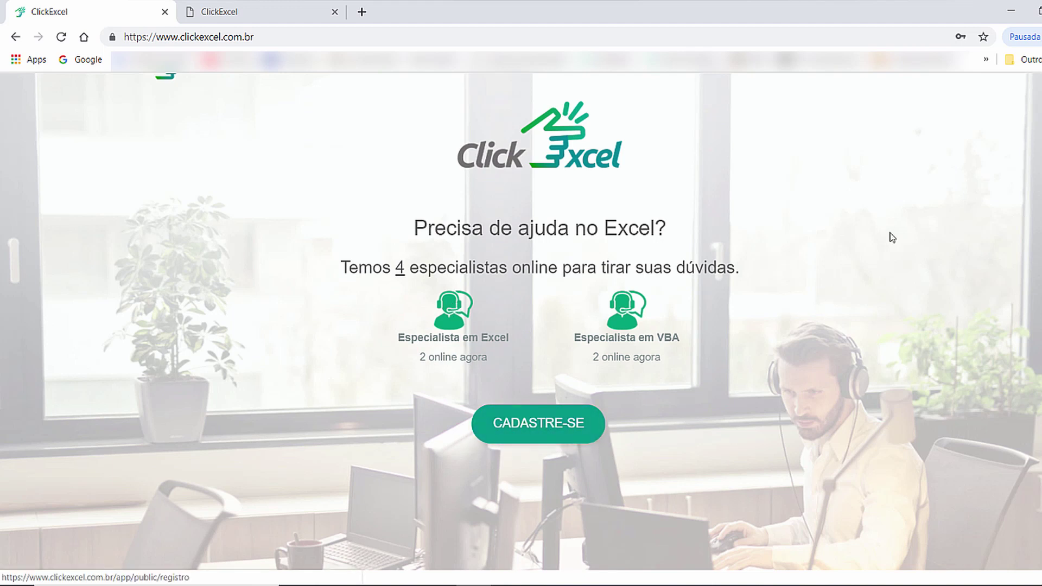
scroll(891, 235, "up", 2)
left_click(916, 114)
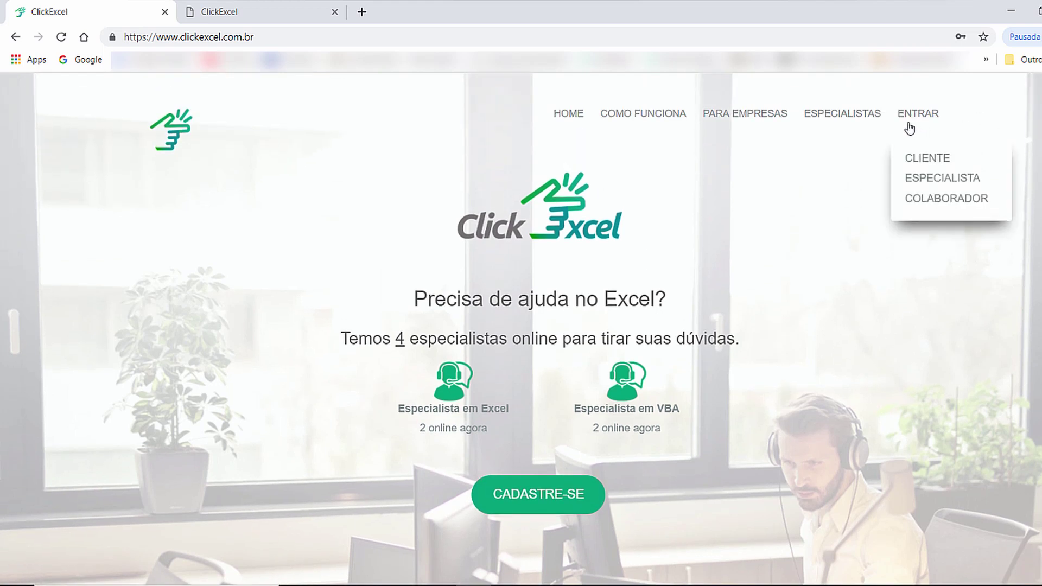
In the ClickExcel customer panel, view the request options for an Excel specialist, and cancel without opening a support call
left_click(283, 15)
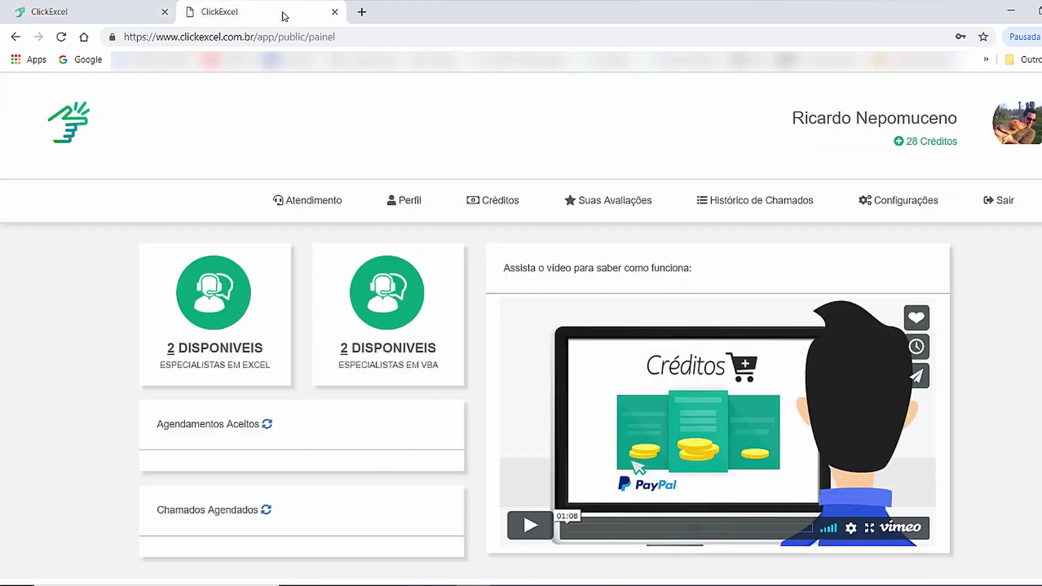
scroll(333, 343, "down", 1)
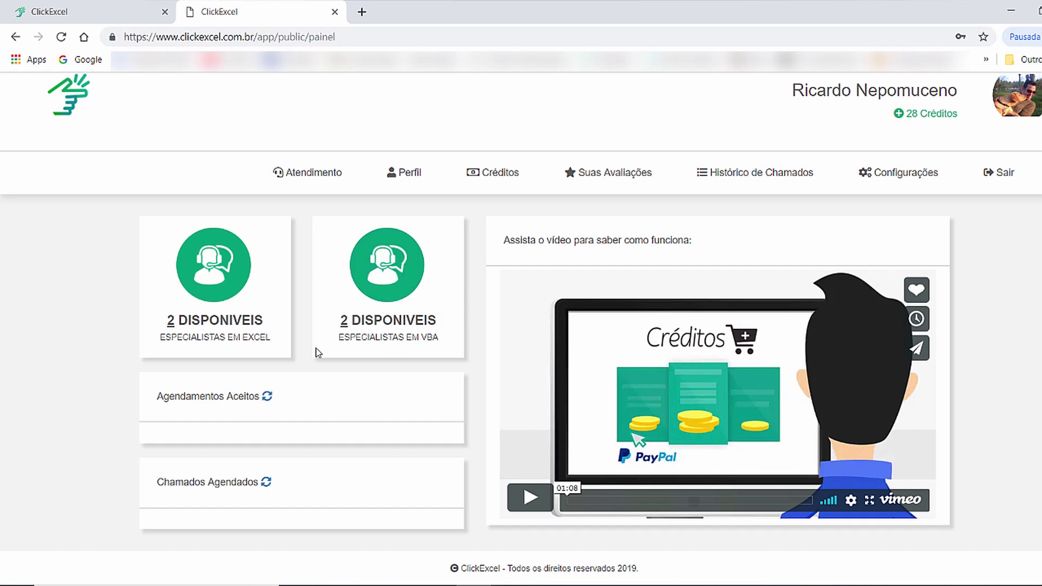
left_click(221, 271)
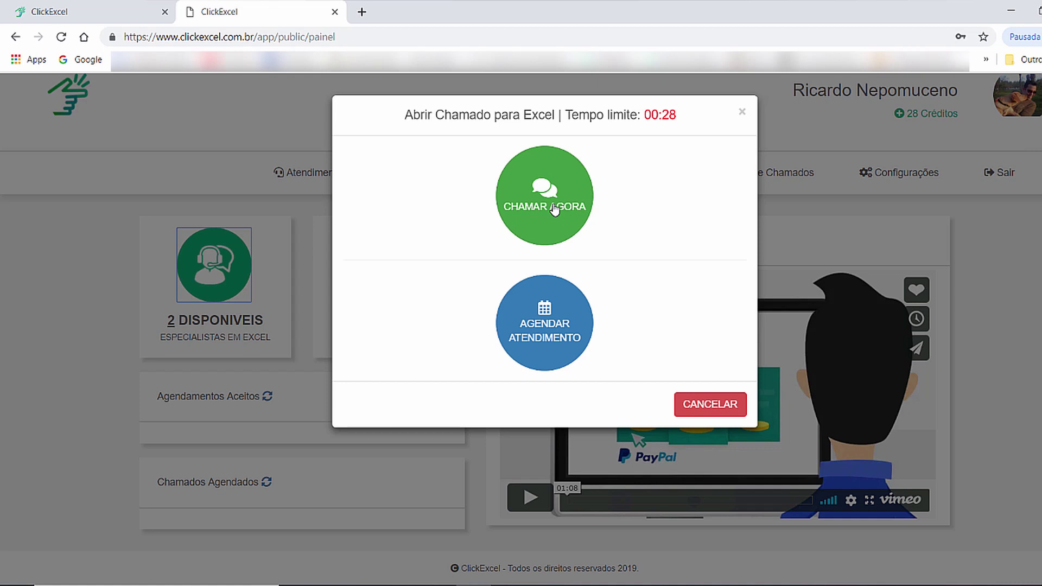
left_click(727, 403)
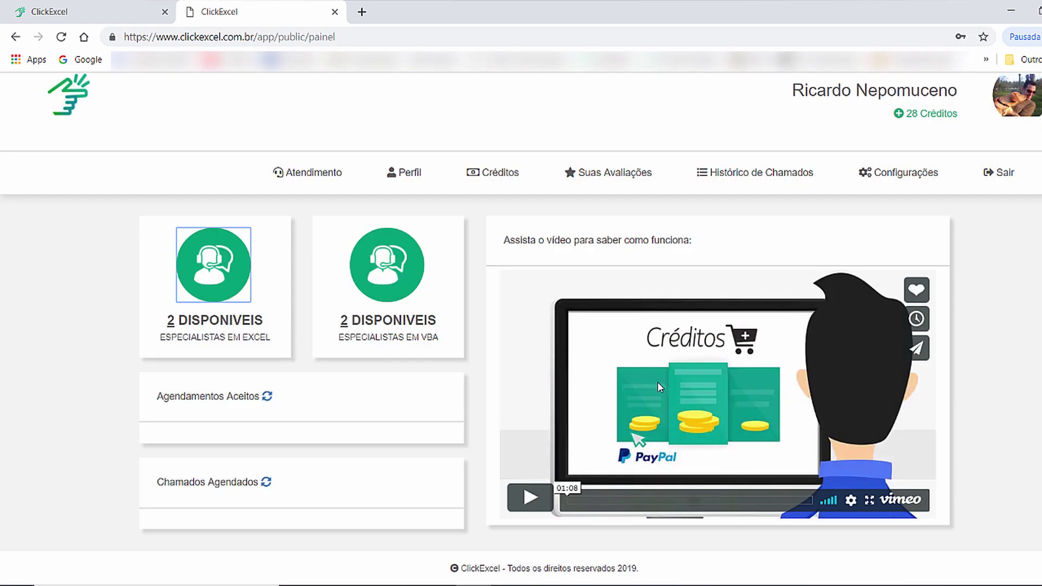